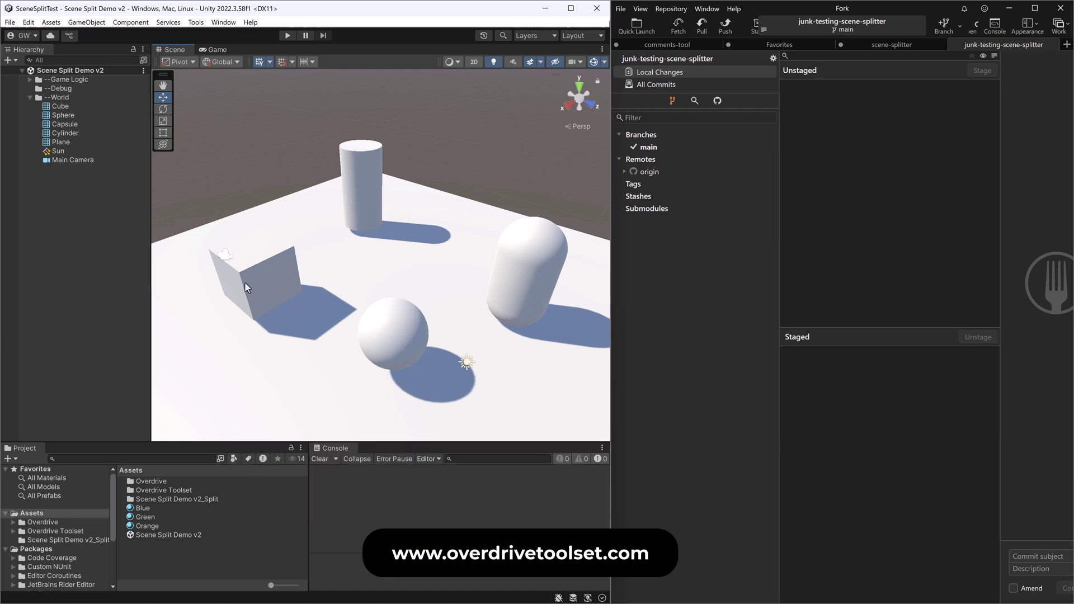
Select the Cube and drag its move gizmo further back across the plane.
click(257, 307)
drag(251, 277, 265, 239)
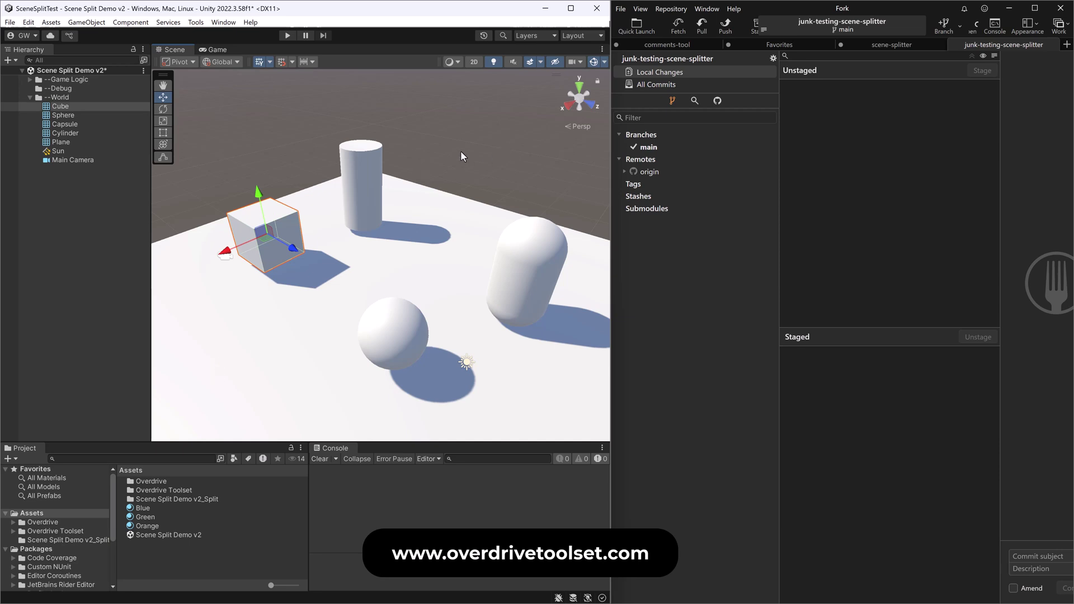
Save the scene, widen Fork's diff panes, and view Cube_861762160.txt's x-position change from 1.84 to 0.97.
key(ctrl+s)
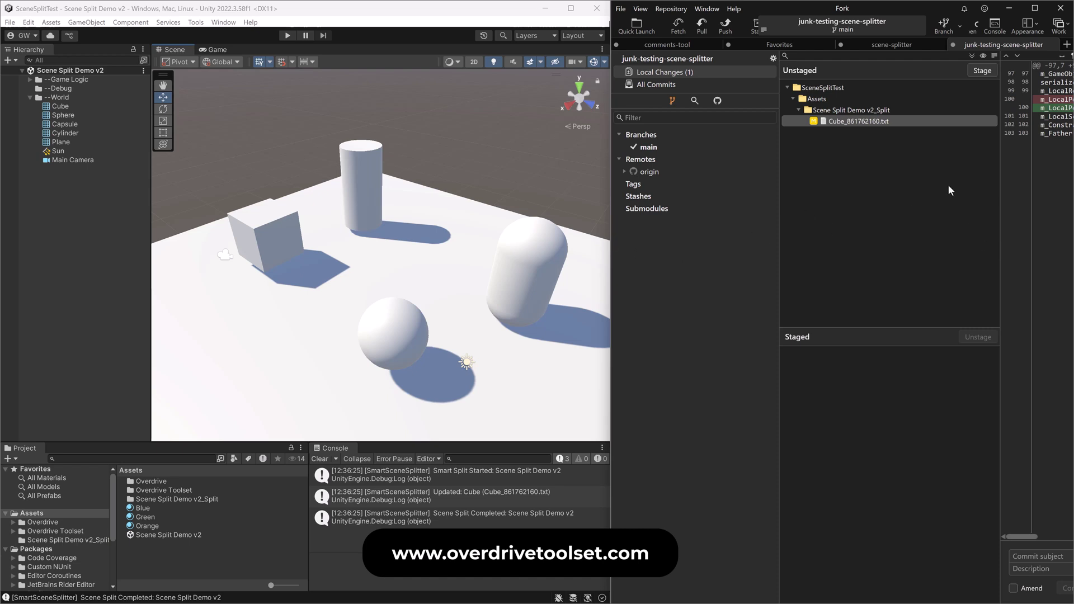
drag(1001, 182, 915, 179)
drag(779, 202, 706, 206)
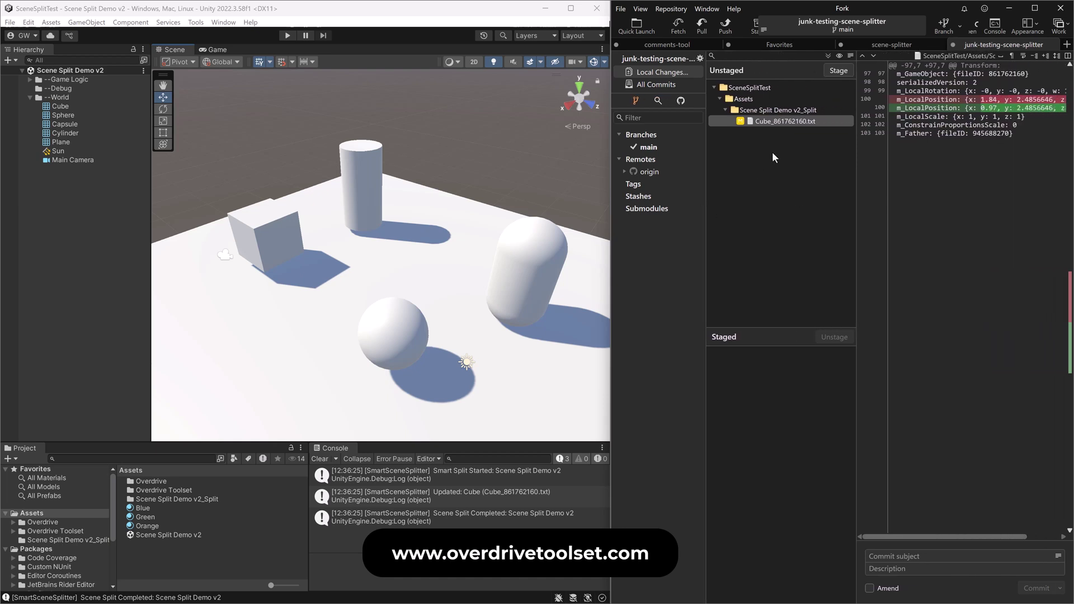
click(806, 121)
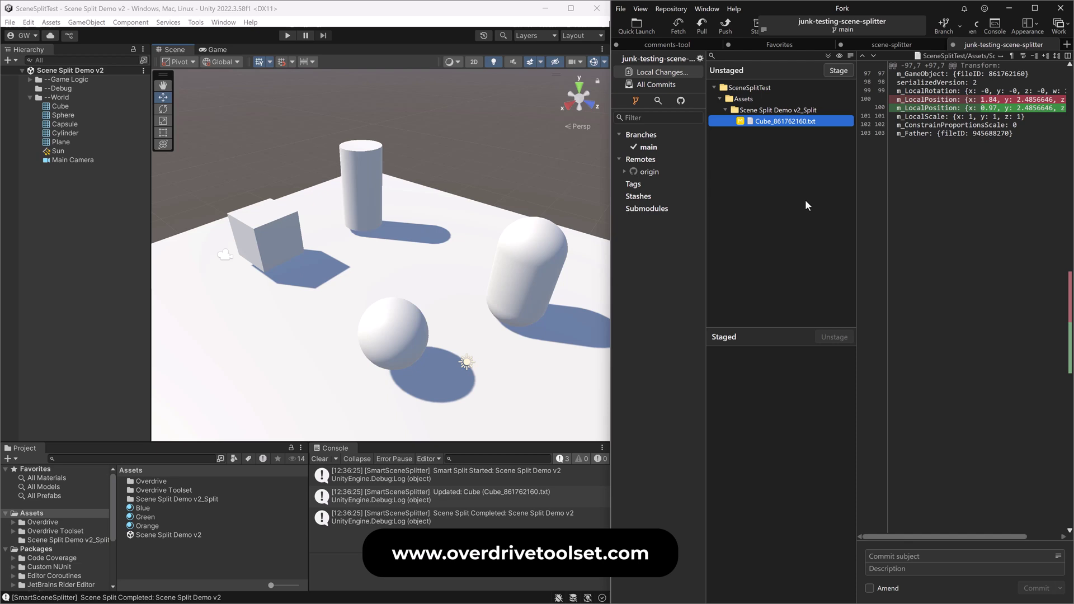
mouse_move(999, 96)
Stage Cube_861762160.txt and commit it as 'moved cube to a really great position'.
click(388, 91)
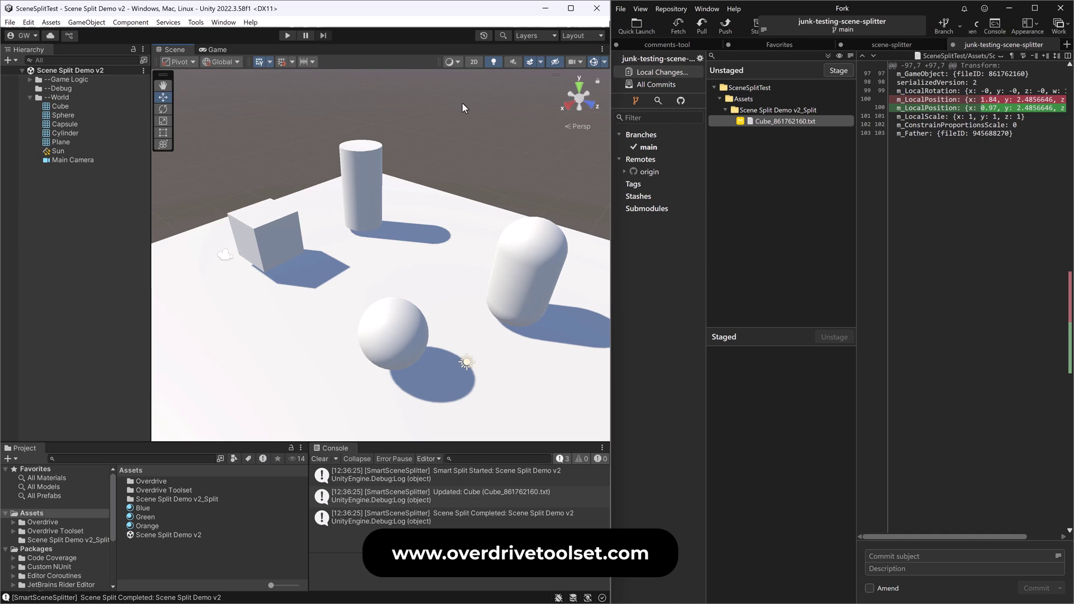
click(838, 70)
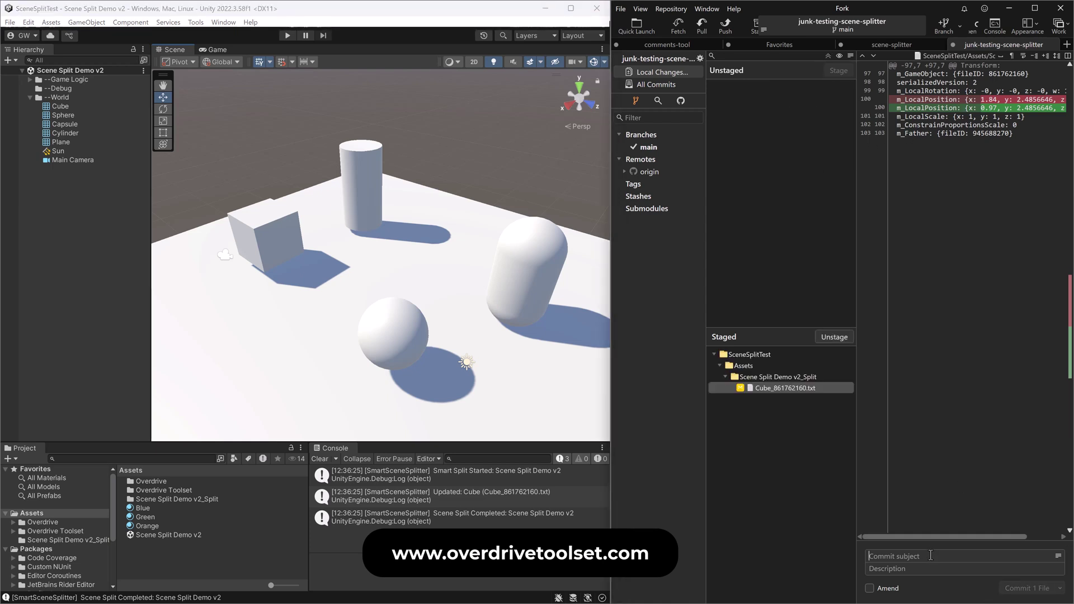
text(moved cube to a really great position)
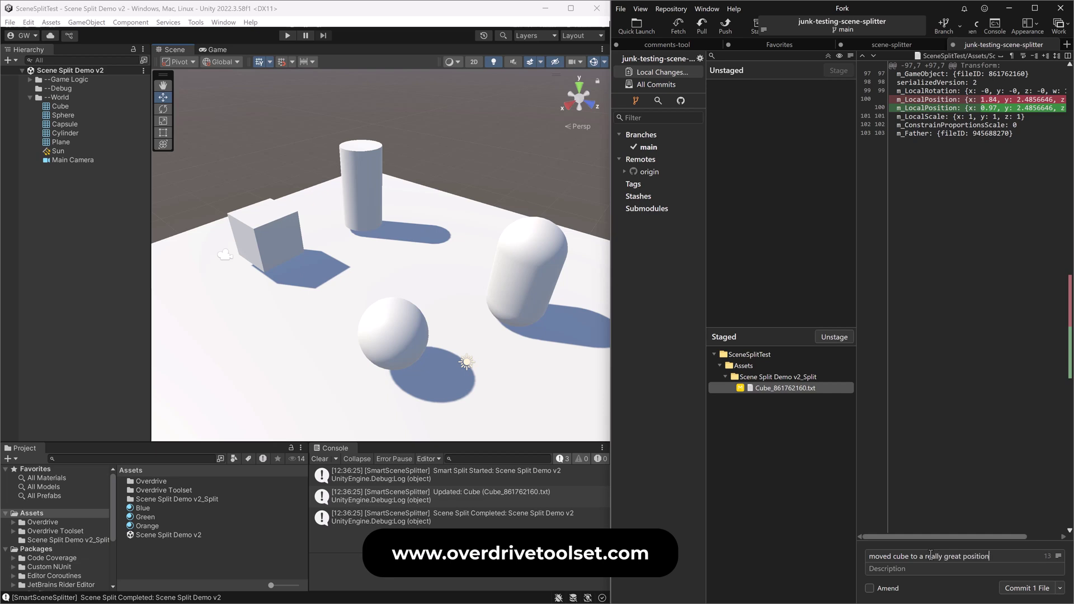
key(ctrl+Return)
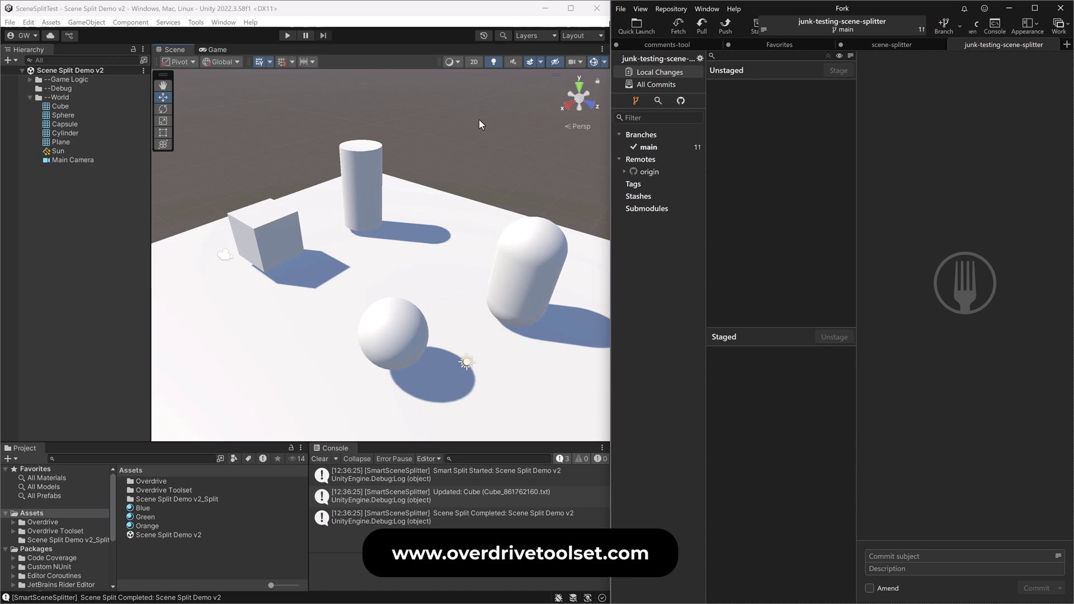
Make the plane Green and the cylinder Blue, save, then drag the capsule back toward the cylinder.
drag(146, 517, 235, 369)
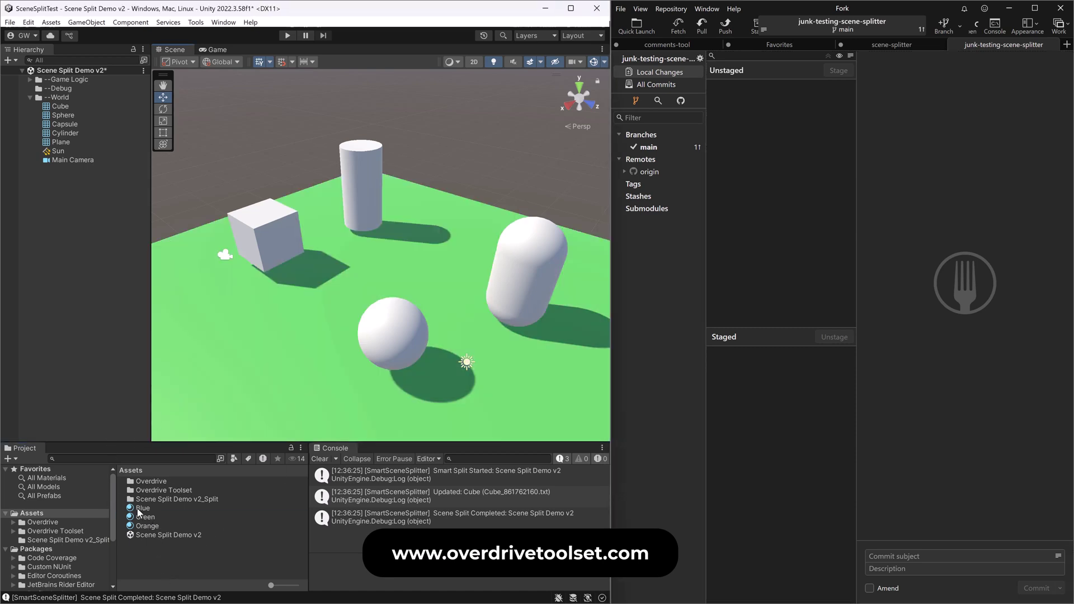
drag(139, 512, 369, 168)
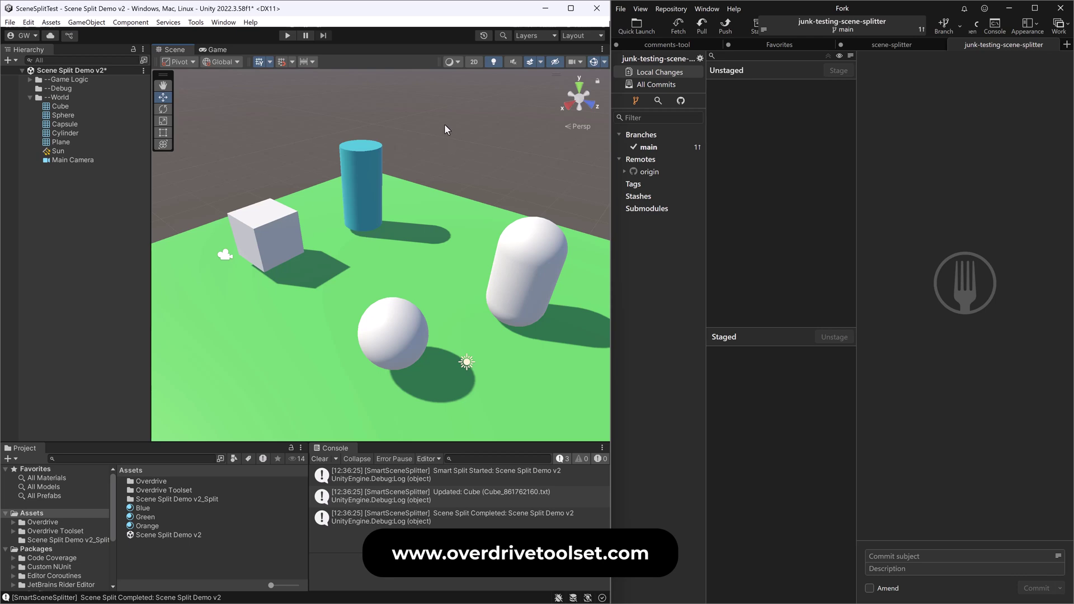
key(ctrl+s)
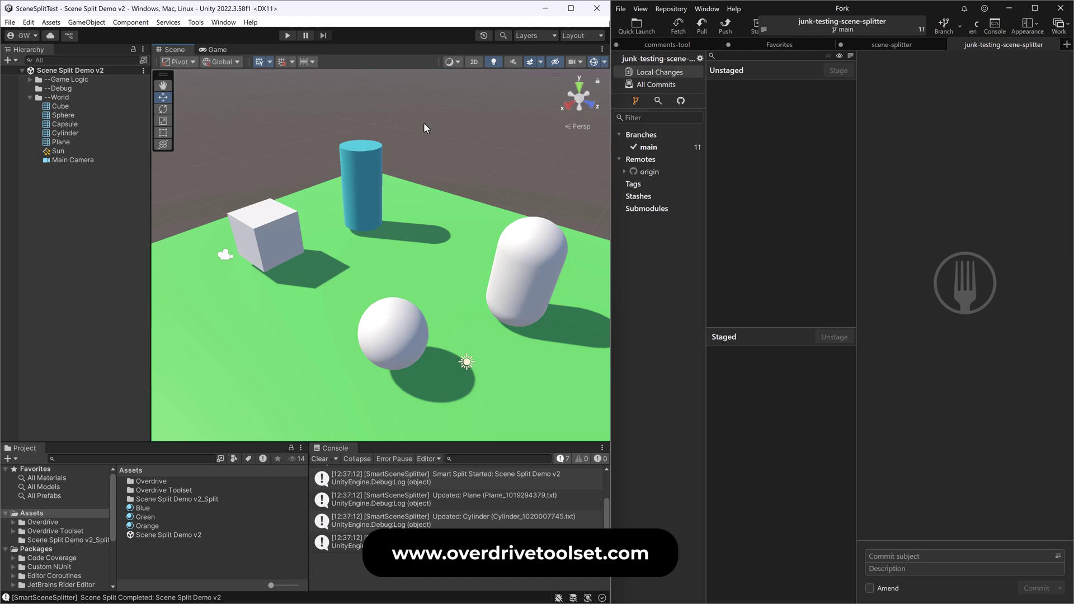
click(536, 264)
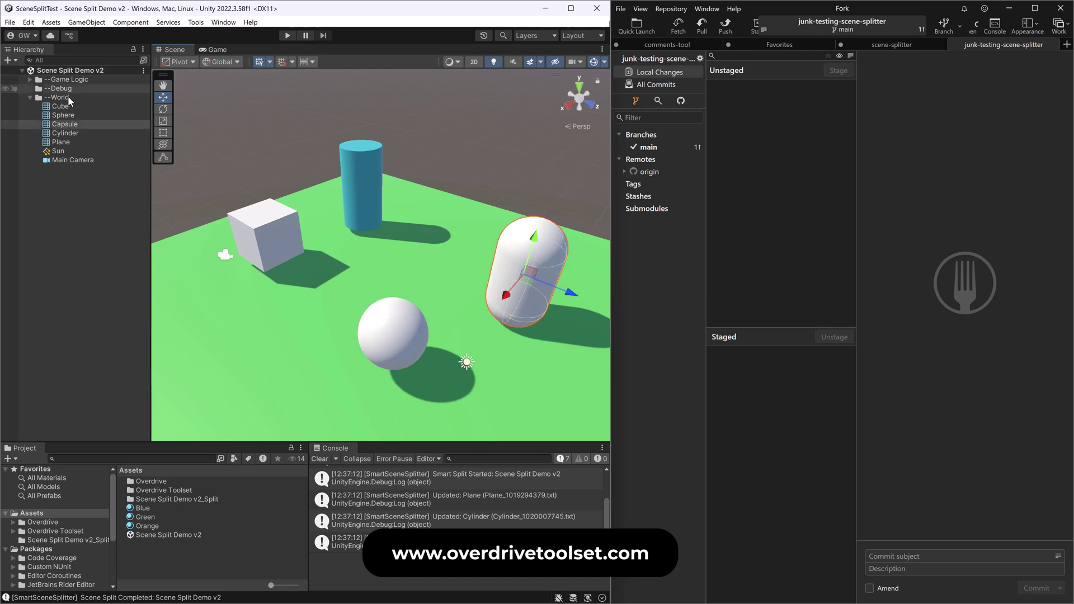
drag(532, 285, 467, 220)
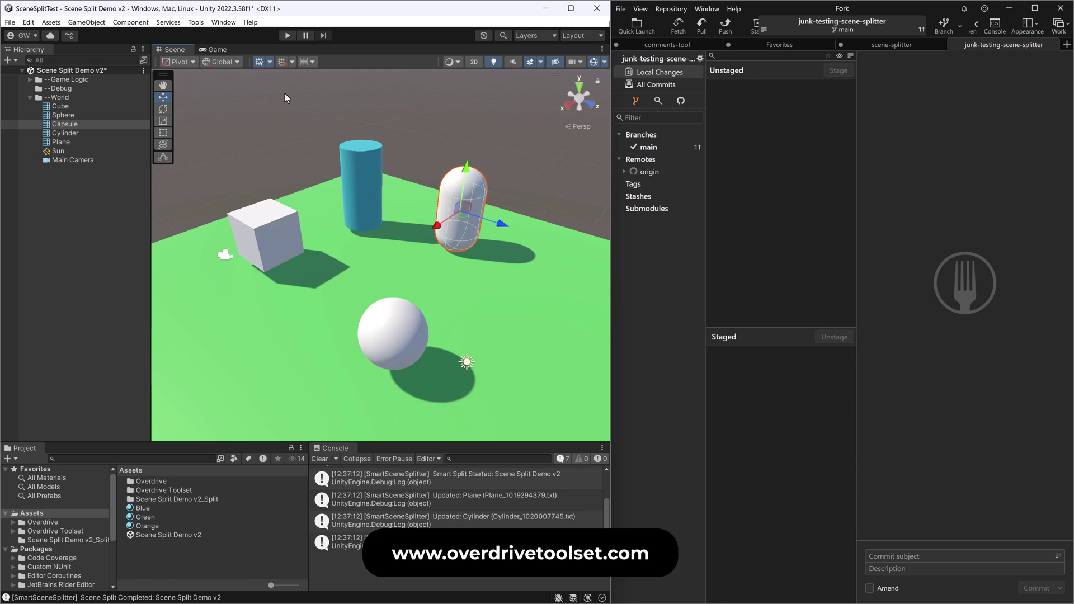
Set the Capsule's Mesh Renderer Cast Shadows to Off in its Properties panel, then save the scene.
click(196, 21)
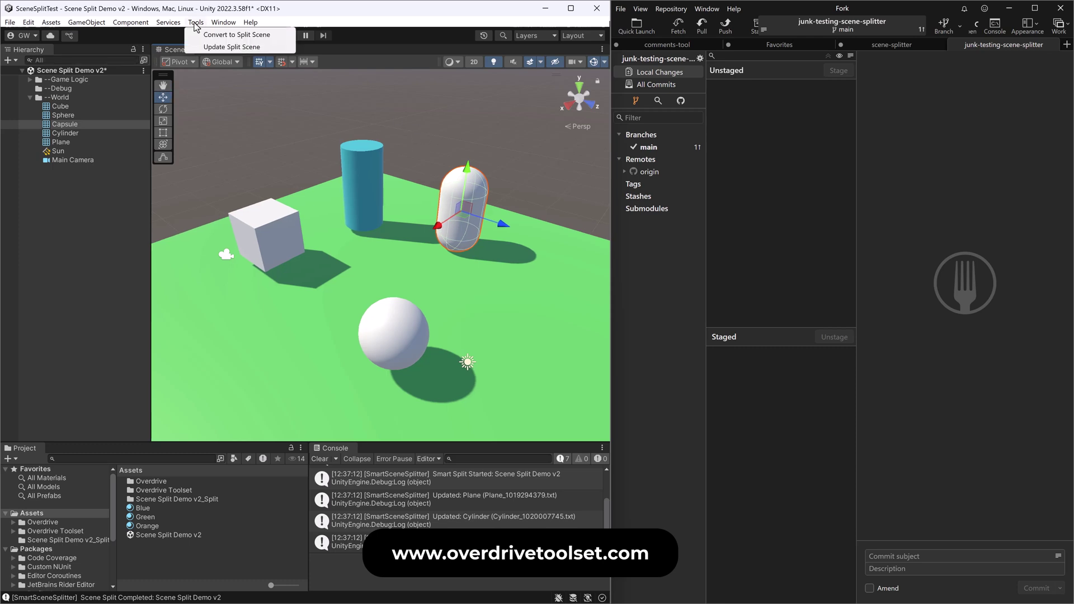
click(115, 29)
right_click(63, 122)
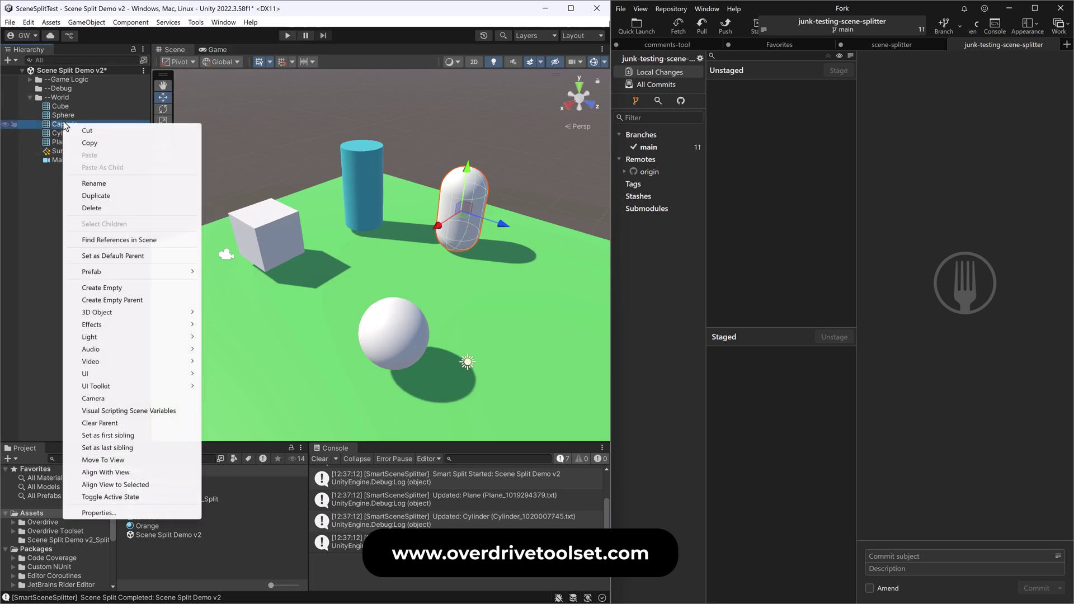
click(668, 208)
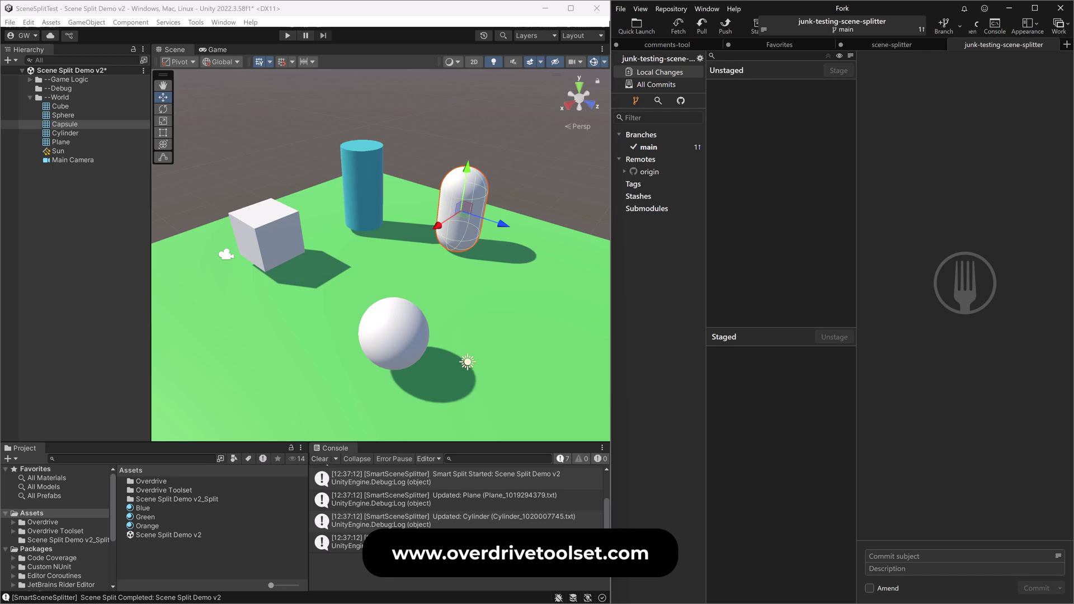
drag(498, 225, 622, 110)
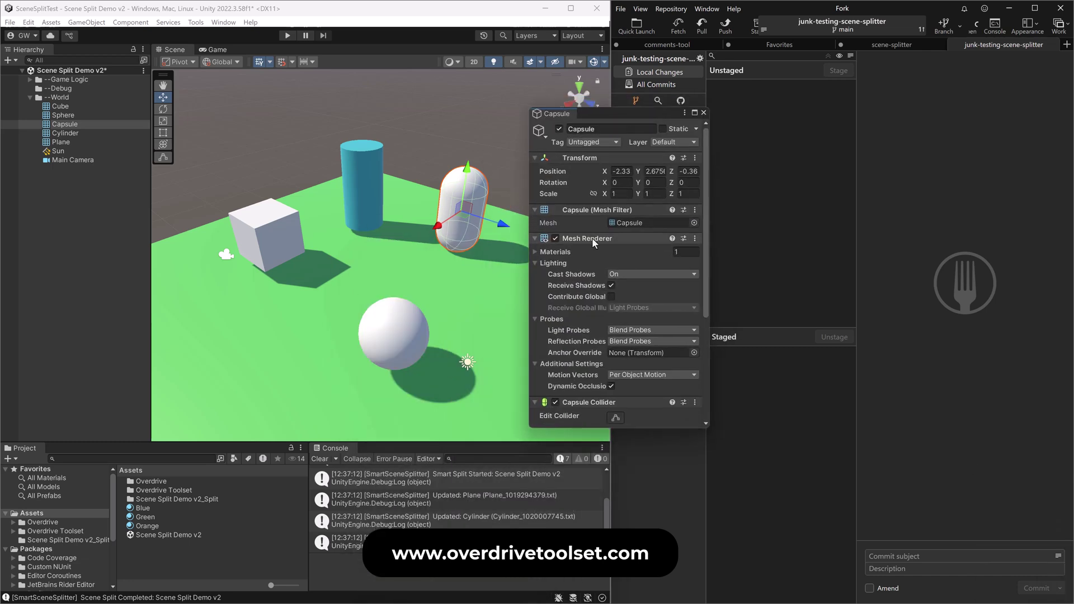
click(619, 273)
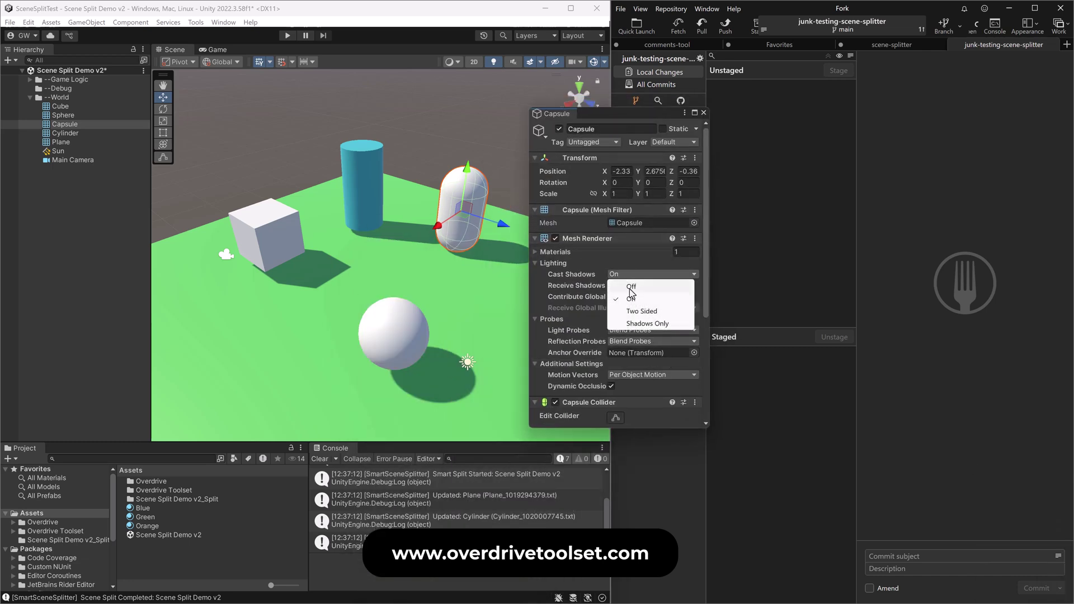
click(622, 284)
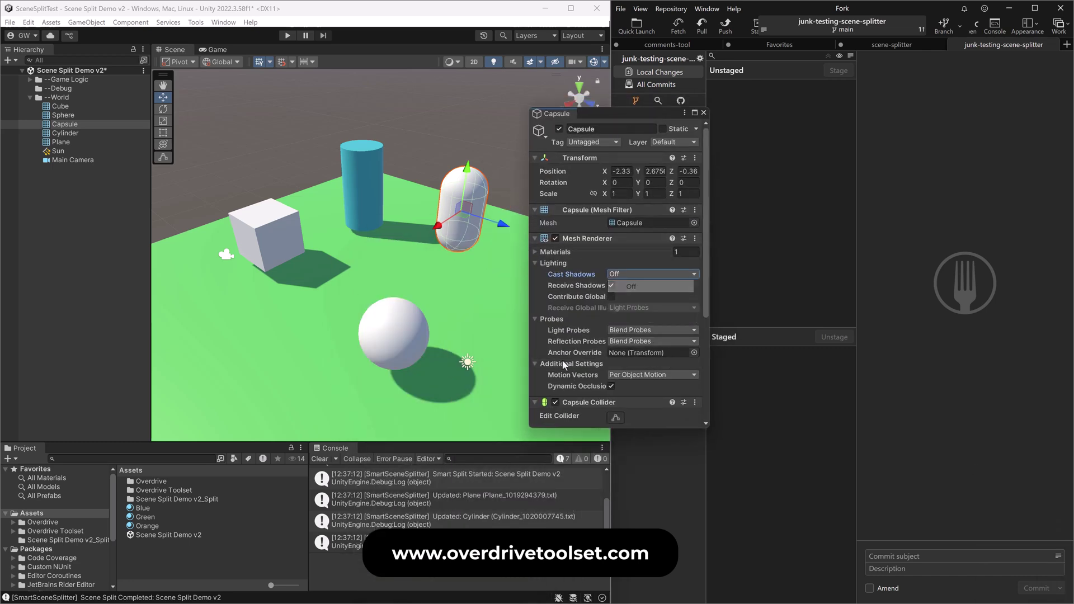
click(704, 113)
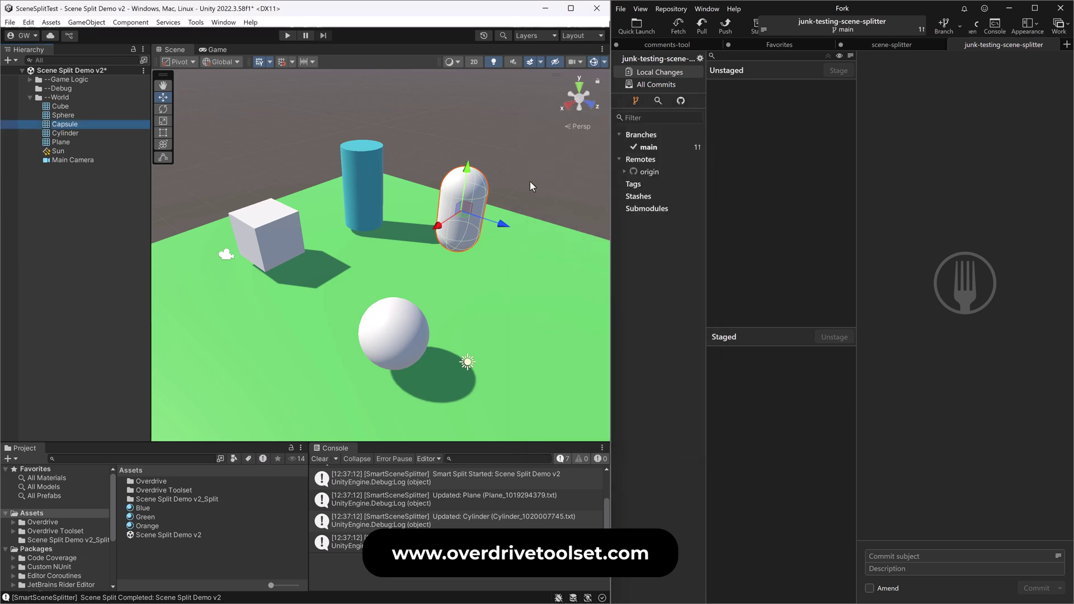
click(529, 181)
key(ctrl+s)
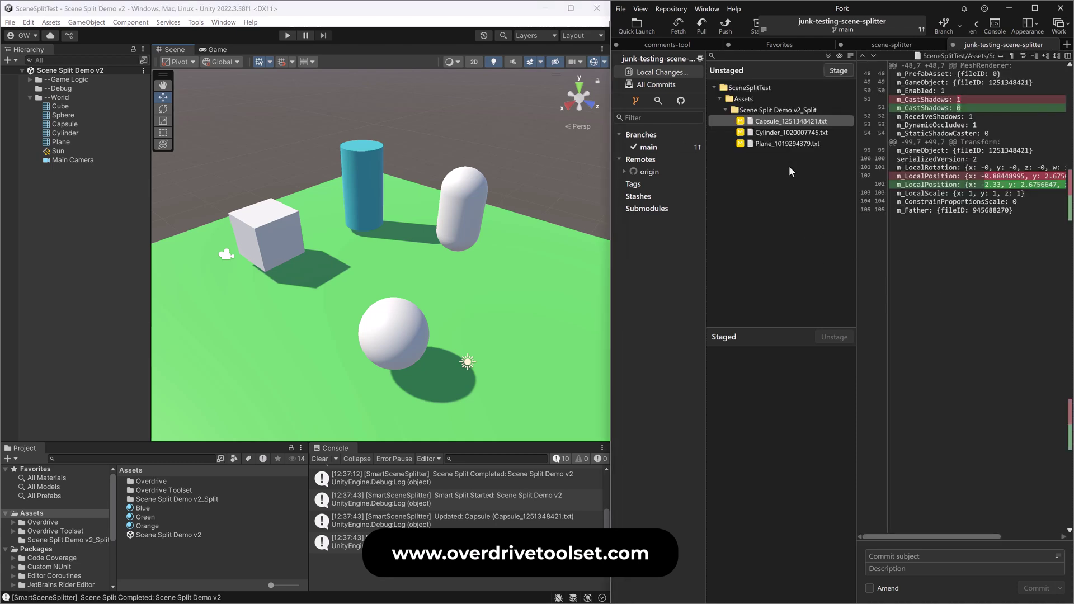
Inspect the Capsule, Cylinder and Plane diffs, including Plane's material fileID change from 10303 to 2100000.
click(795, 146)
click(797, 133)
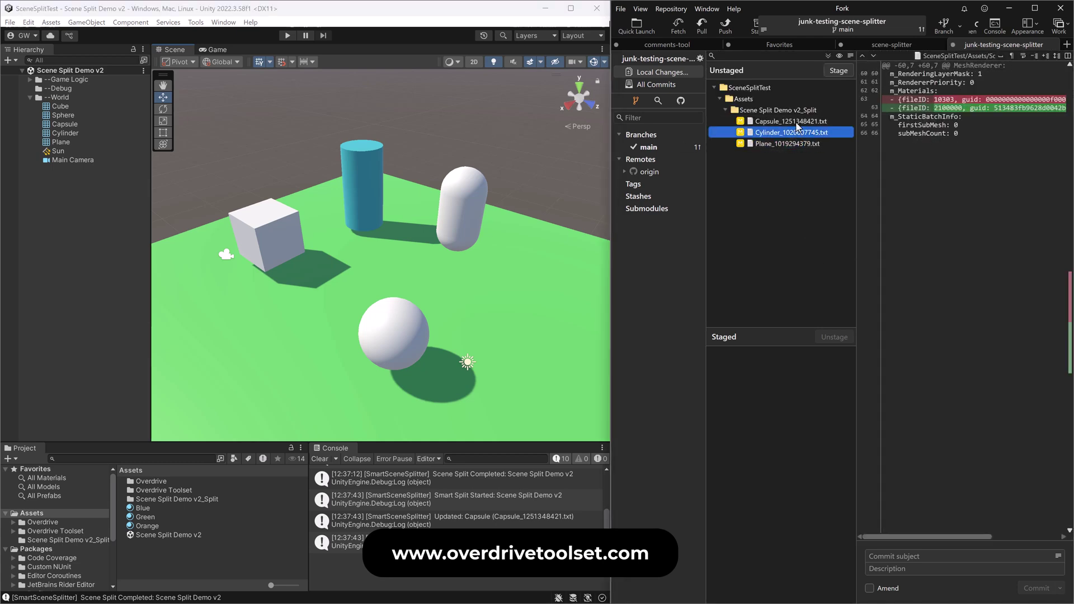
click(799, 124)
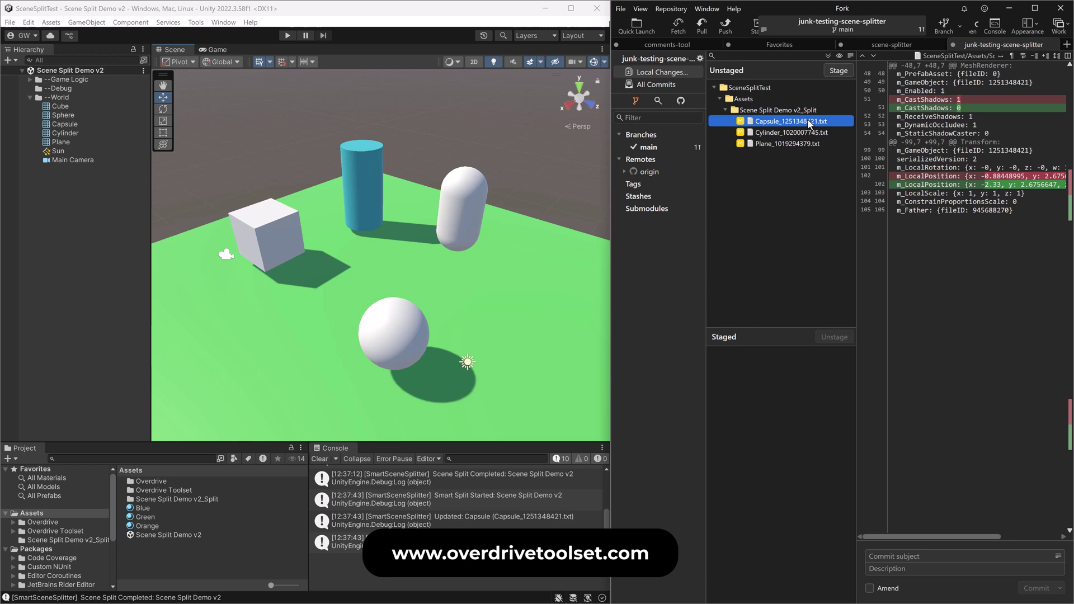
mouse_move(950, 105)
mouse_move(915, 166)
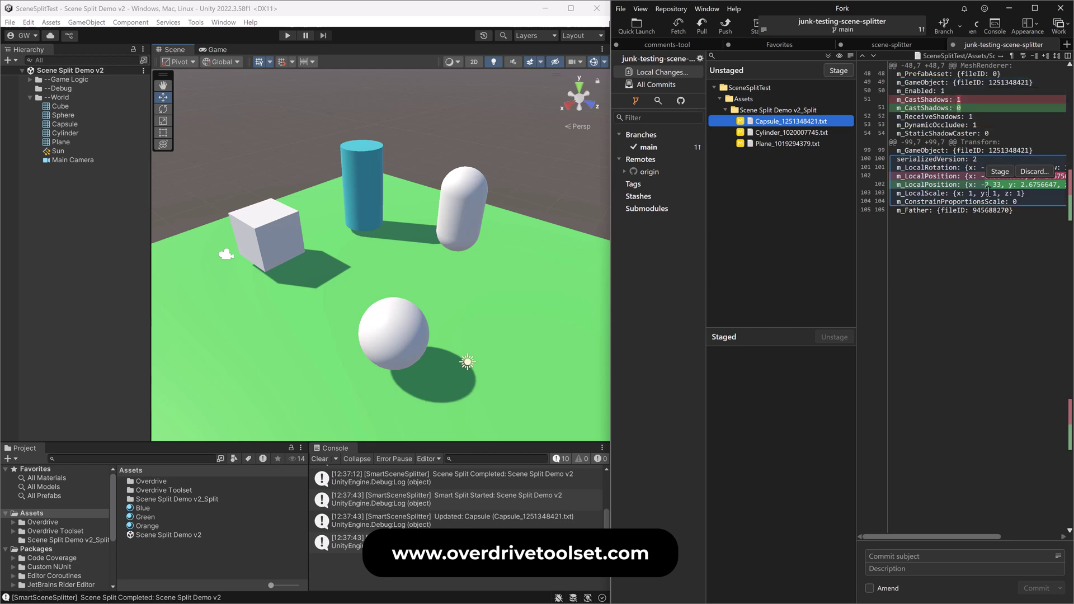
click(797, 132)
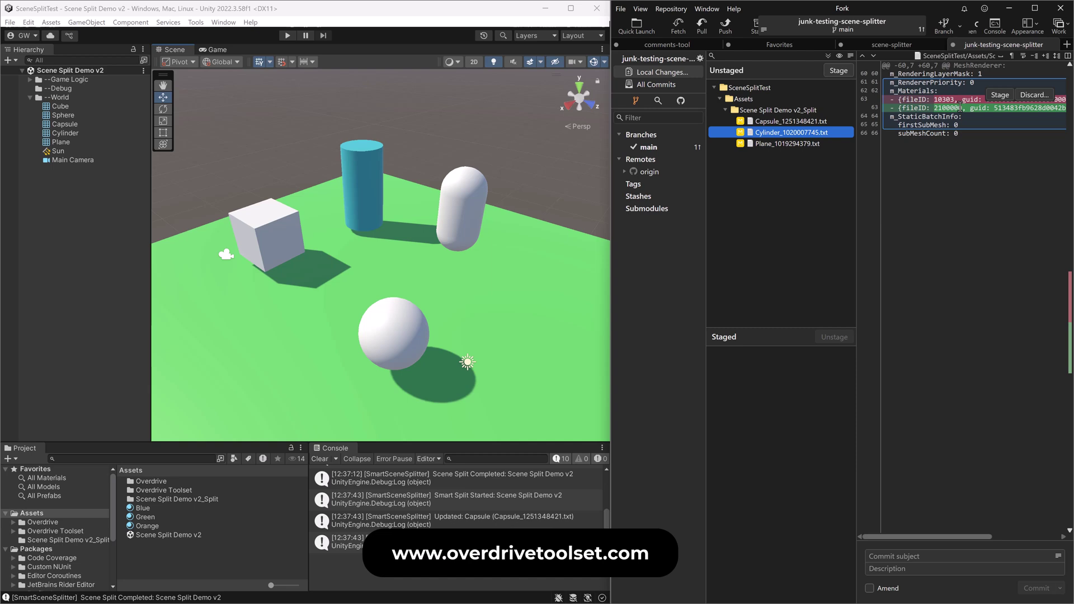
click(794, 143)
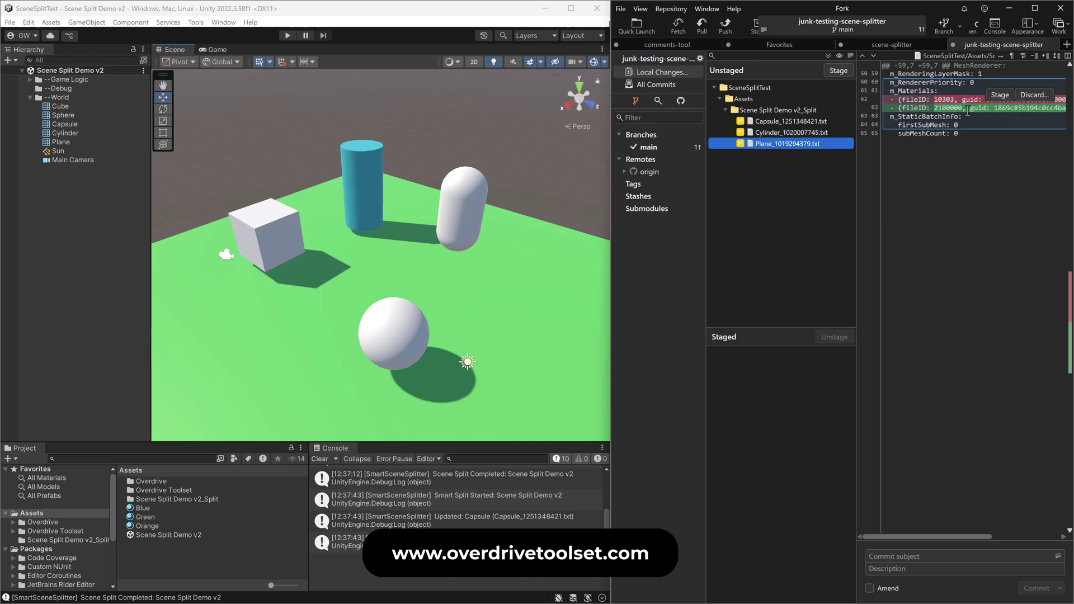
Stage the Cylinder and Plane files together and commit them with an author-prefixed 'sbester material' subject.
ctrl+click(780, 122)
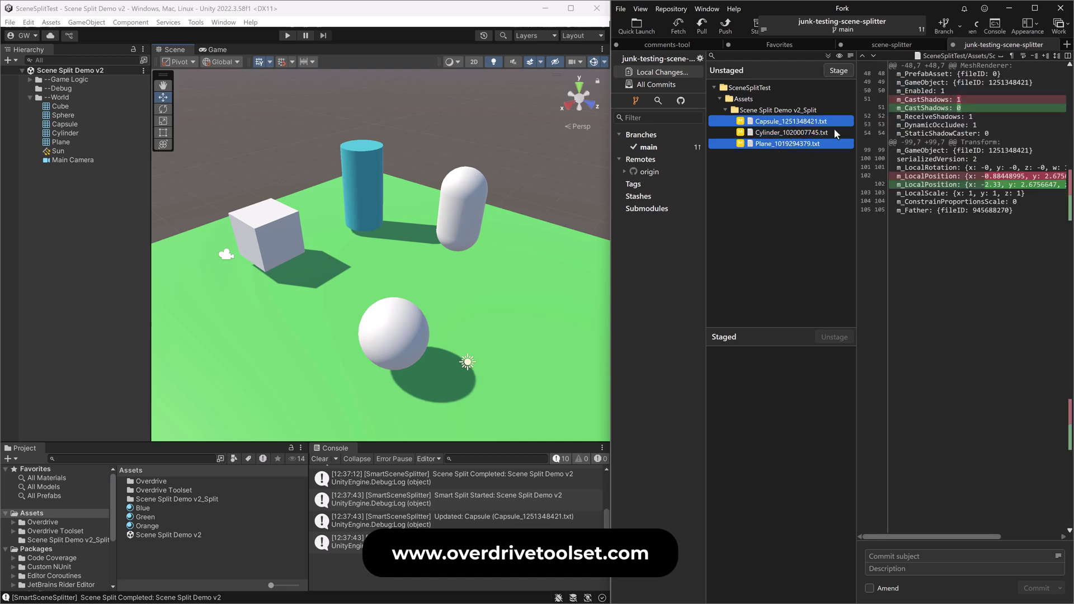
click(789, 140)
ctrl+click(790, 133)
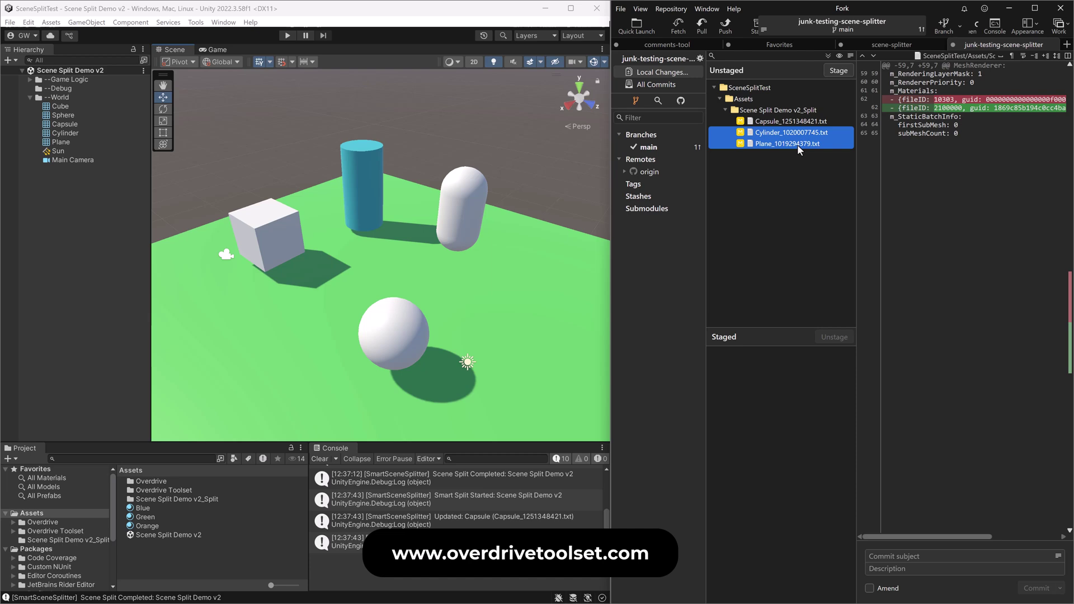
click(837, 70)
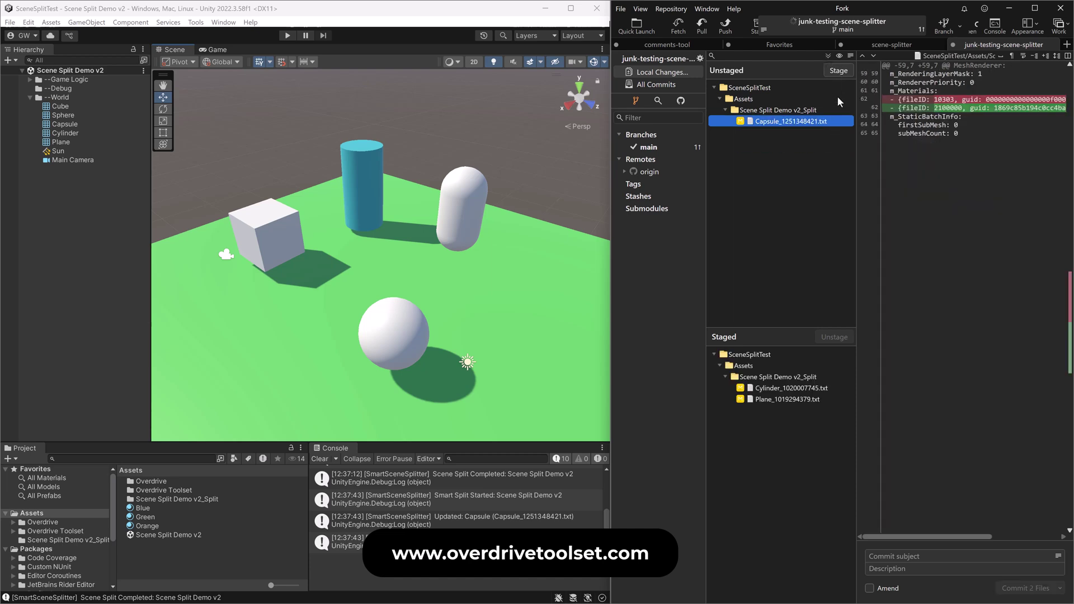
click(906, 556)
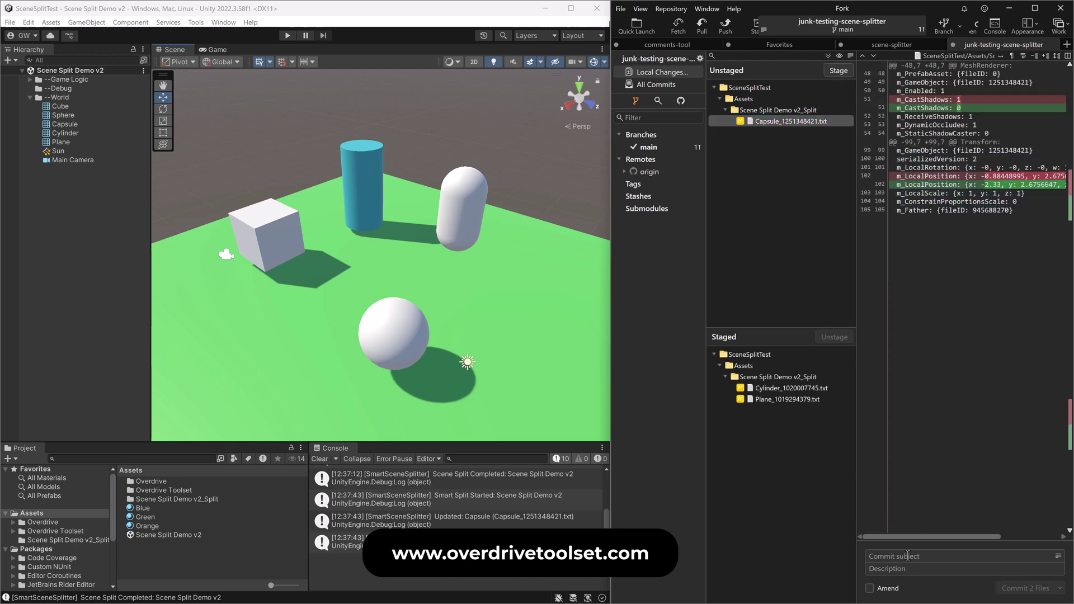
text(bob: sbester materials)
key(ctrl+Return)
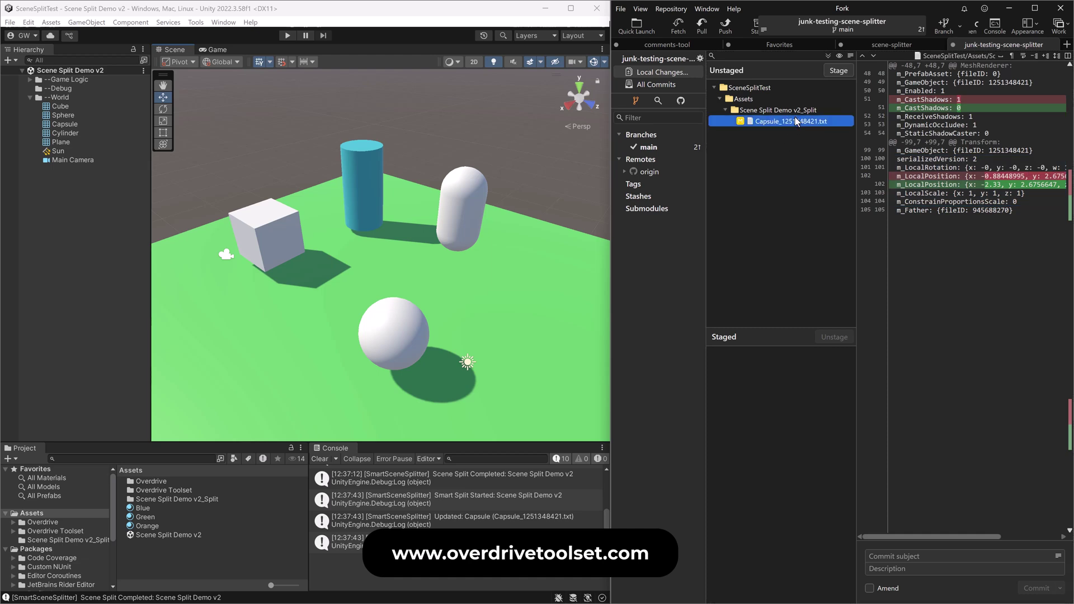
Stage the Capsule file and commit it separately under its own author-prefixed subject.
click(838, 70)
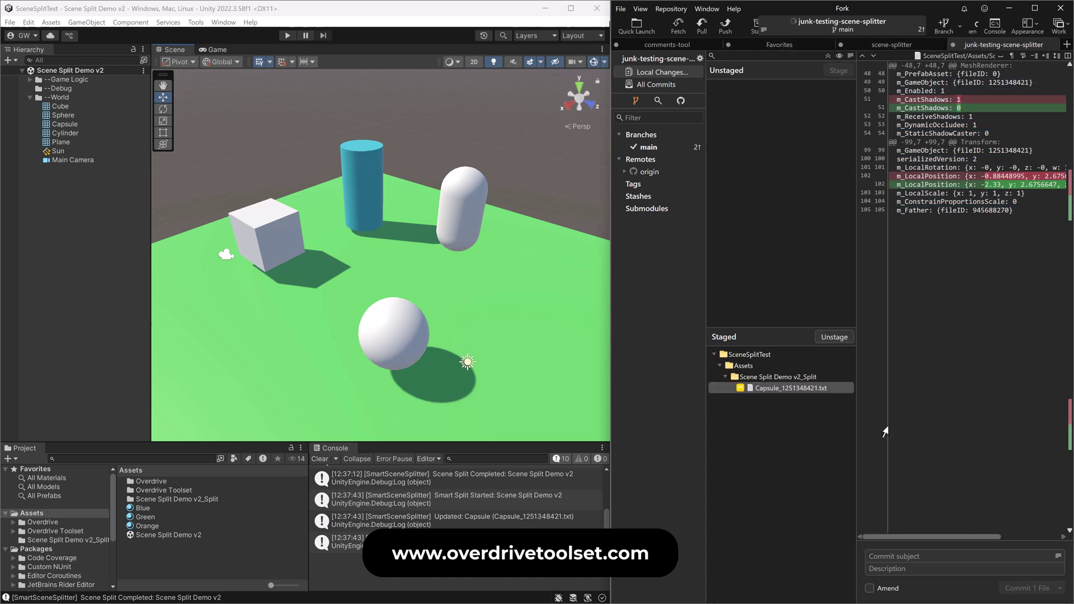
click(916, 555)
text(june: fixed pla)
key(ctrl+Return)
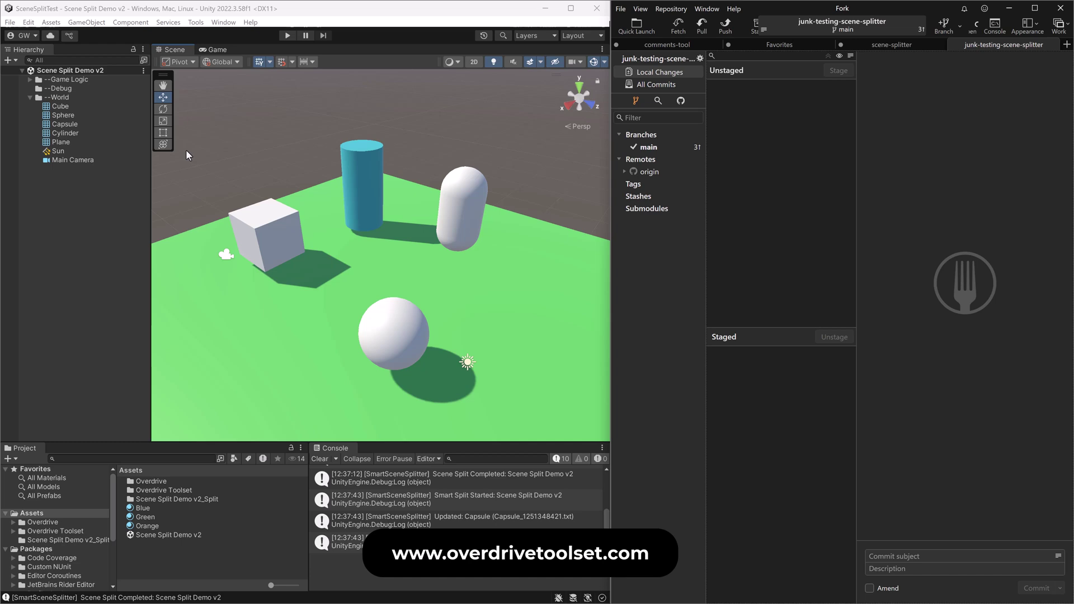
click(555, 125)
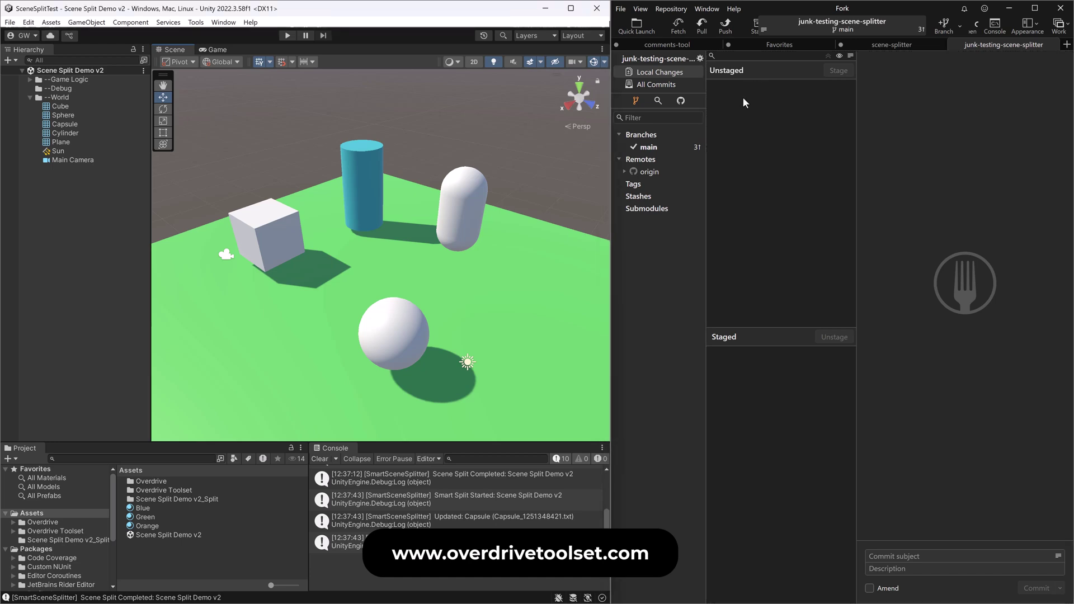
click(673, 85)
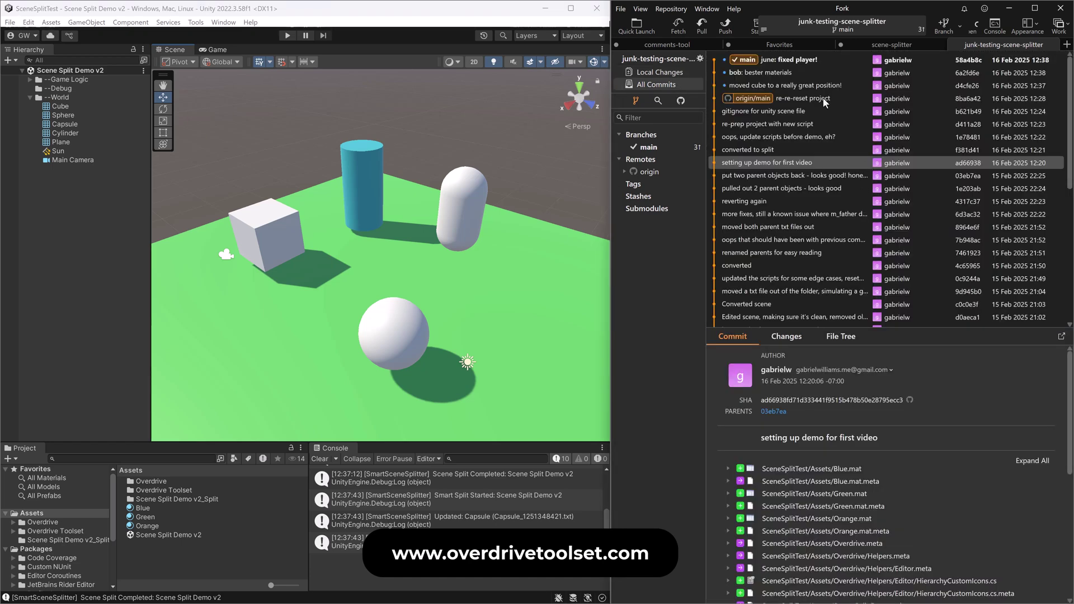
click(823, 98)
click(775, 85)
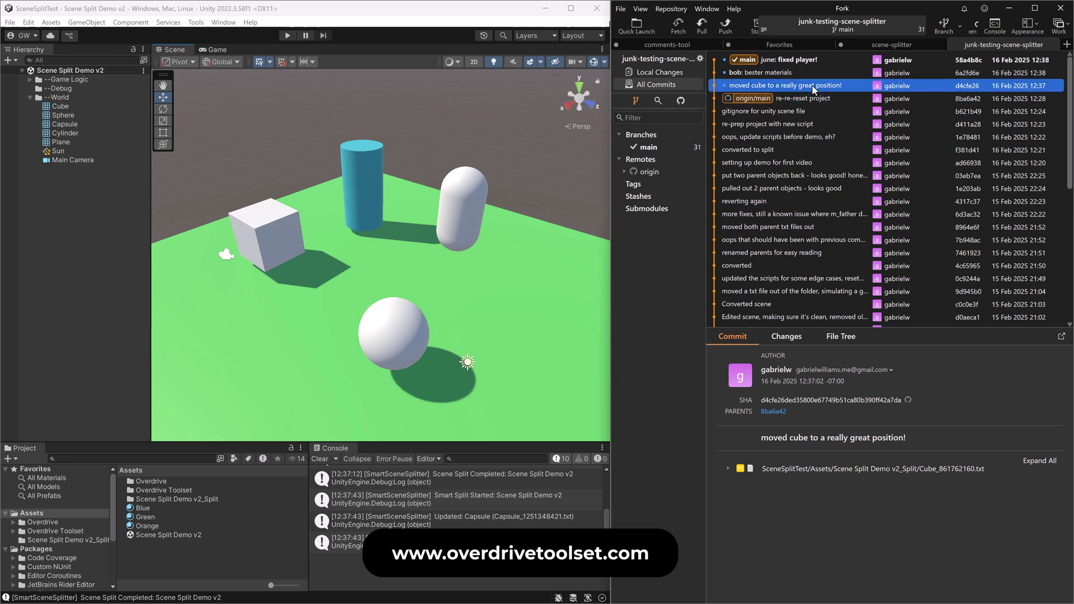
click(804, 73)
click(806, 60)
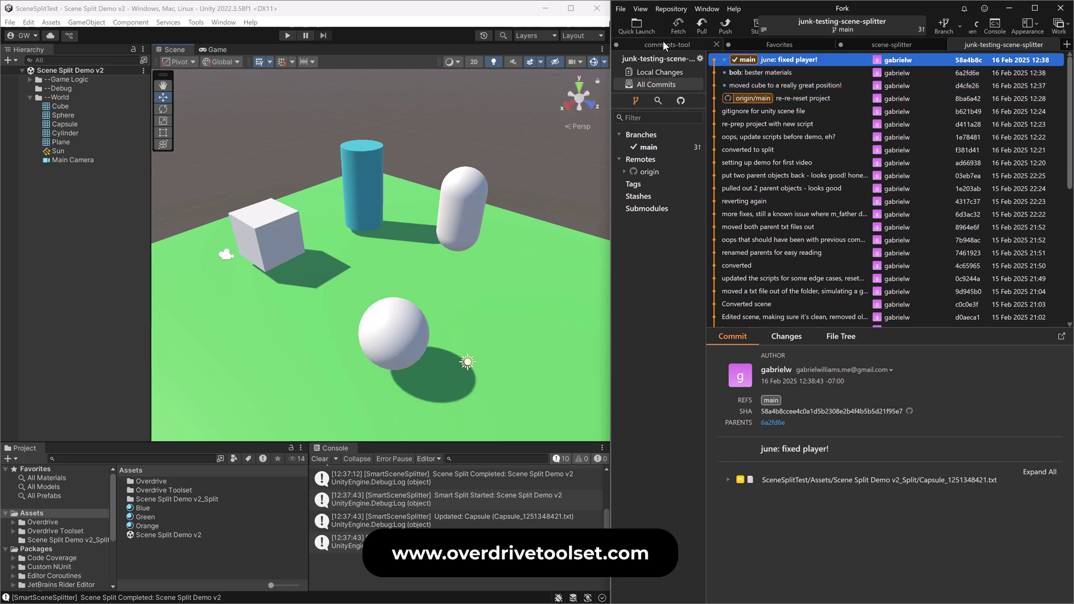
click(659, 72)
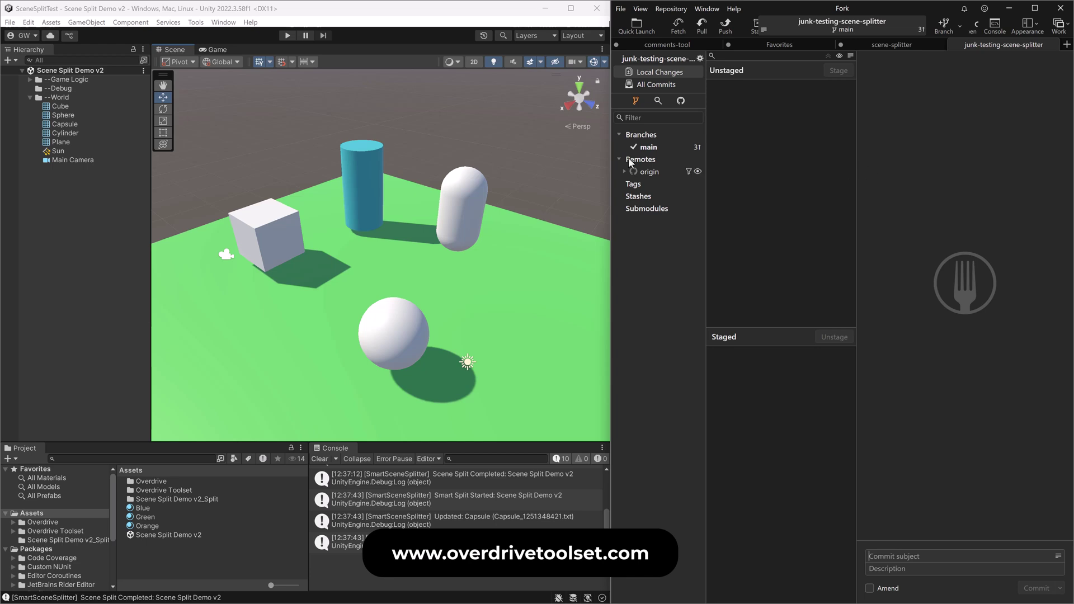
Back in Unity, briefly select the Scene Split Demo v2 asset, deselect it, and clear the Console log.
click(457, 103)
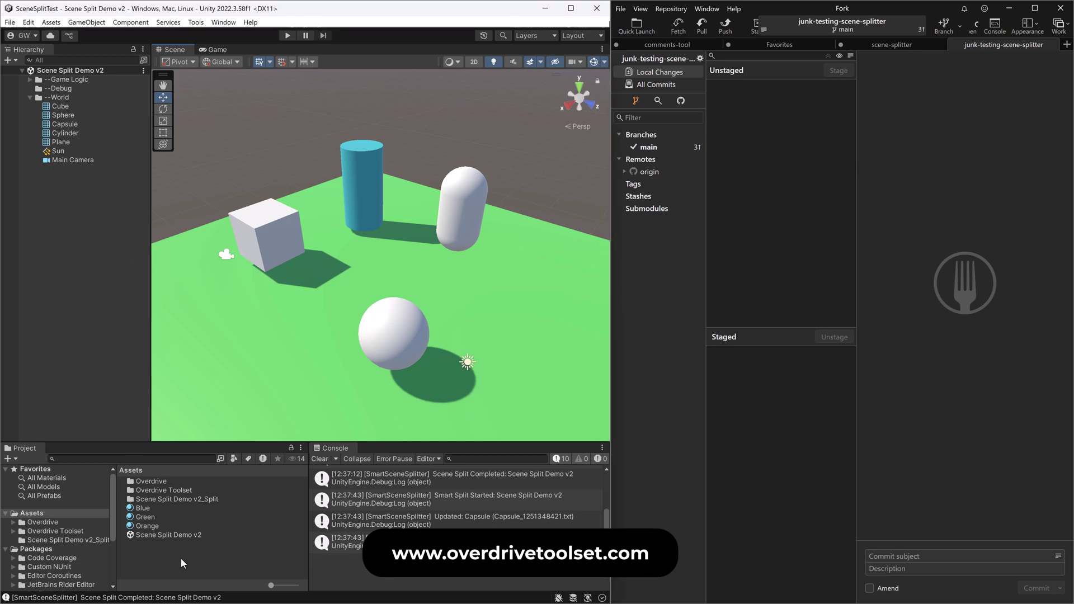
click(183, 535)
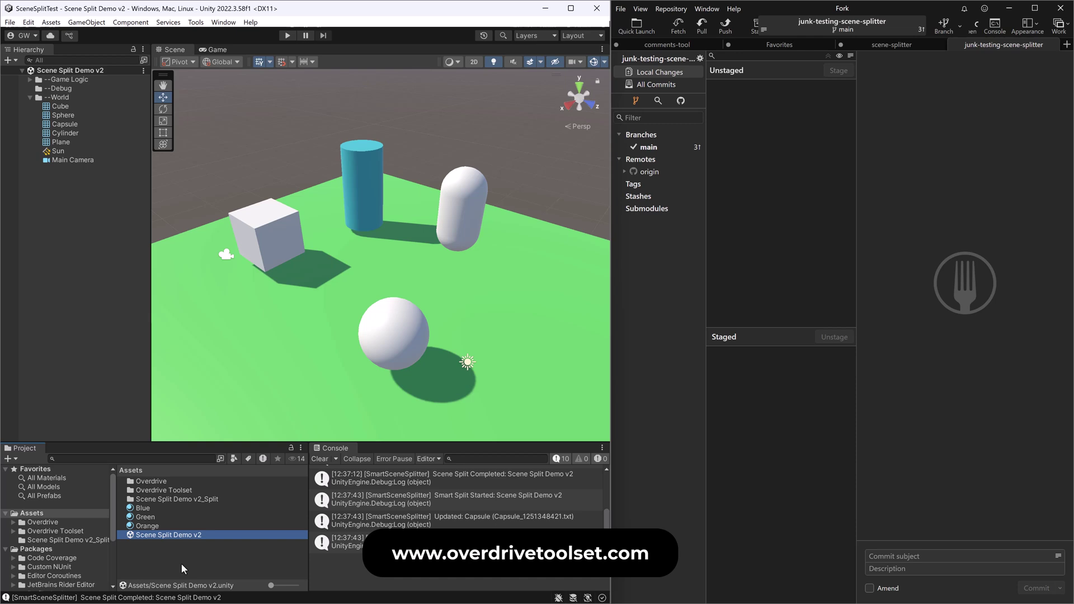
click(262, 152)
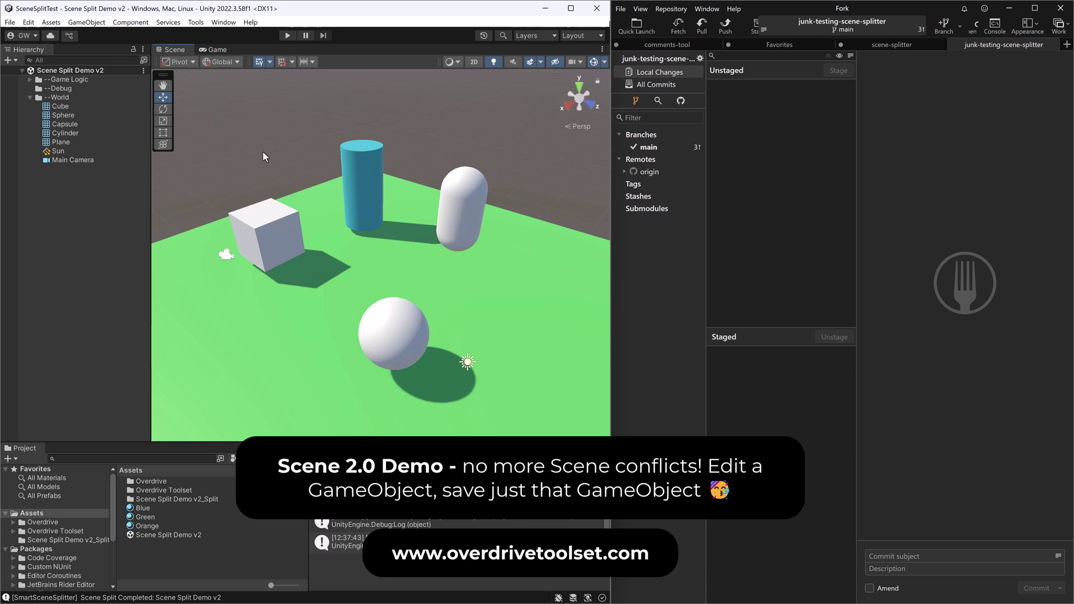
click(321, 459)
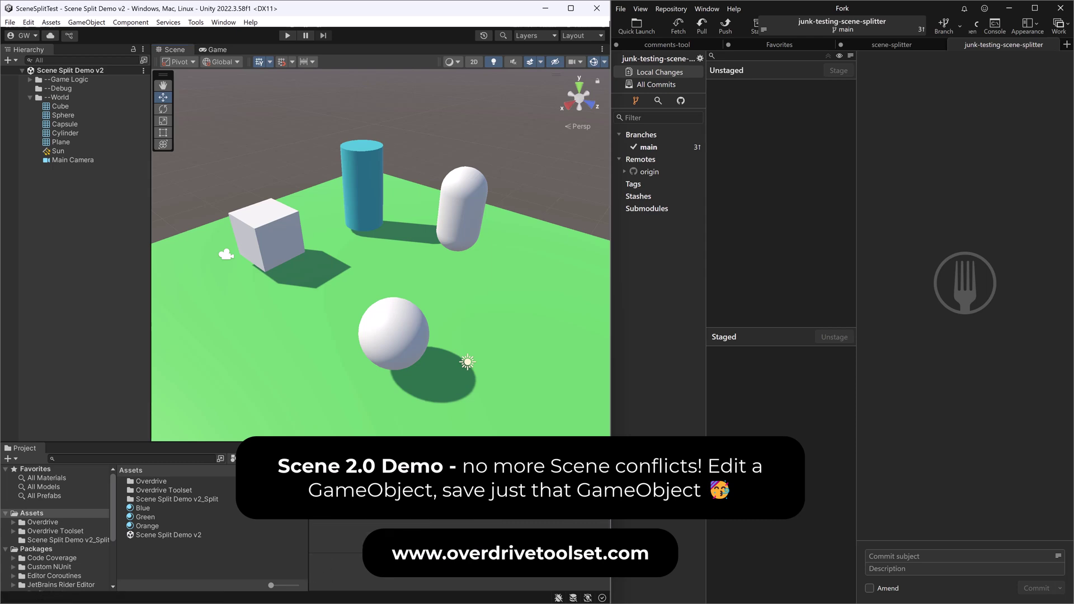